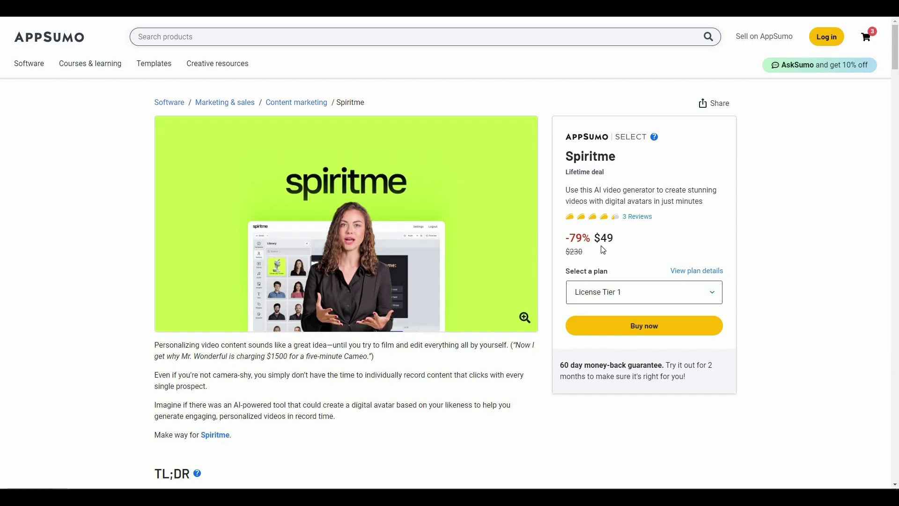
Highlight the $49 deal price, then scroll the overview down to the Plans & features terms
double_click(639, 243)
click(638, 244)
scroll(312, 340, down, 7)
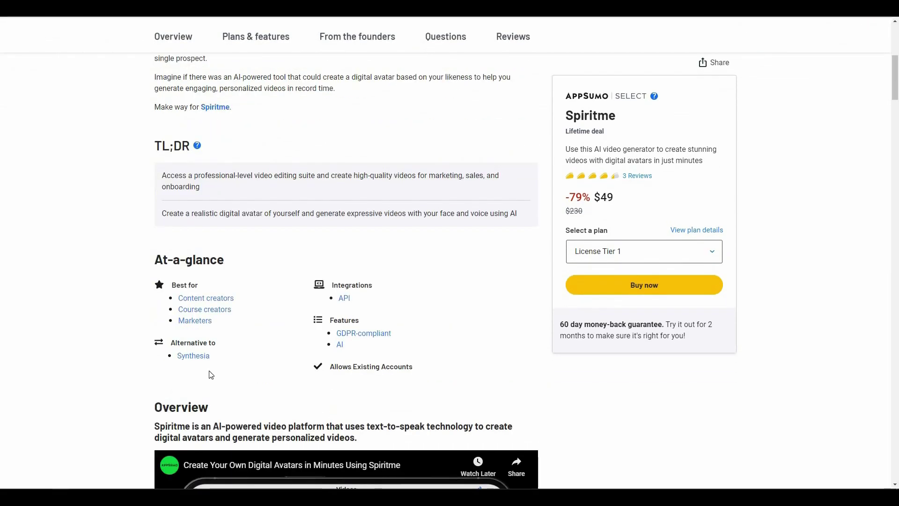
scroll(211, 375, down, 20)
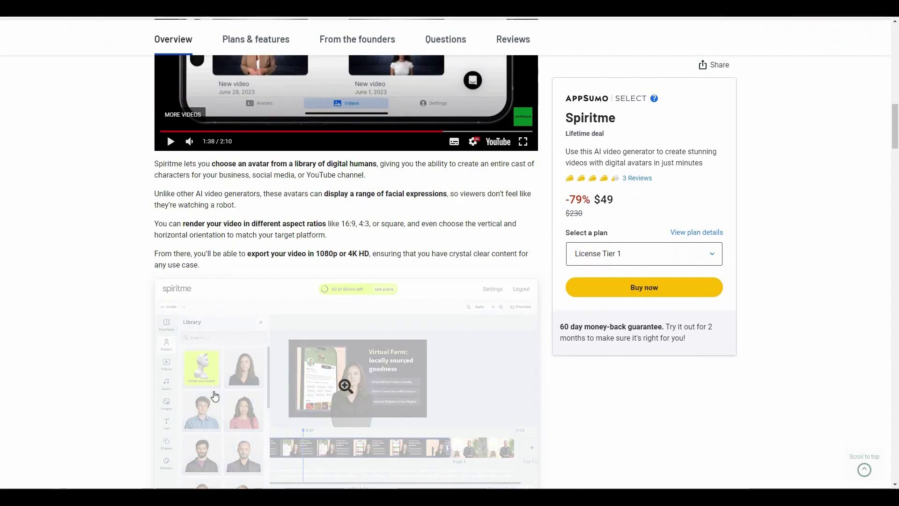
scroll(215, 397, down, 20)
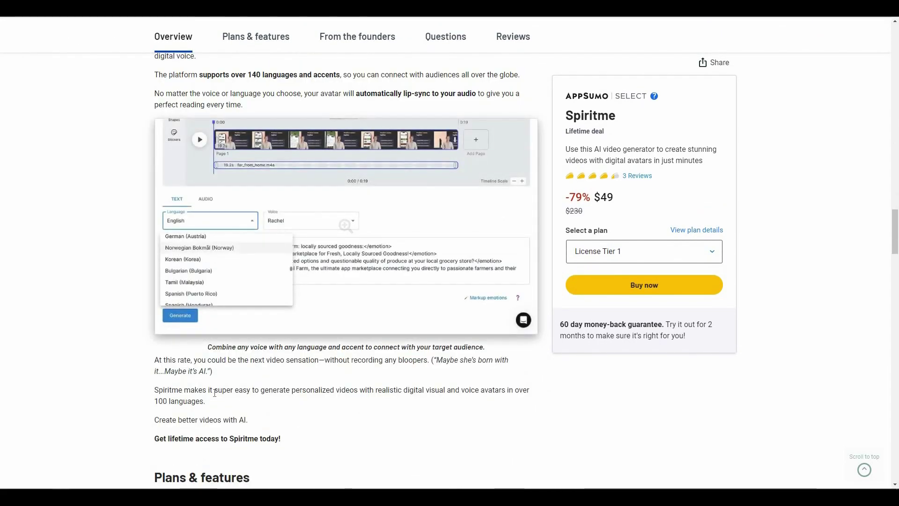
scroll(191, 299, down, 4)
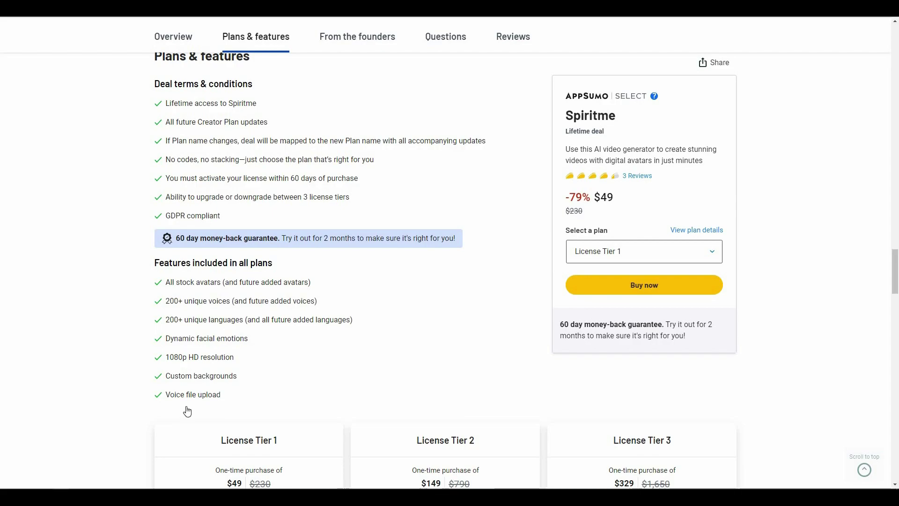
Scroll down to the $49, $149 and $329 License Tier cards, then back up to the description
scroll(187, 410, down, 4)
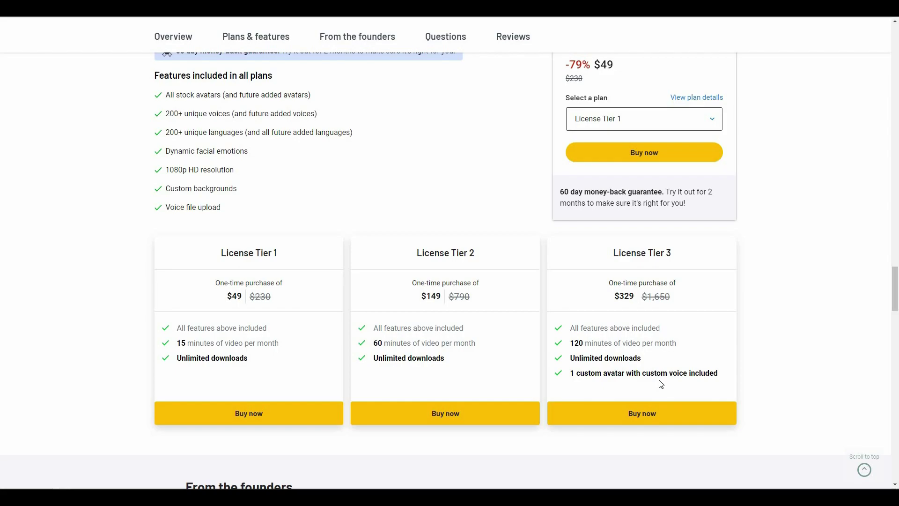
scroll(341, 367, up, 9)
scroll(609, 262, up, 15)
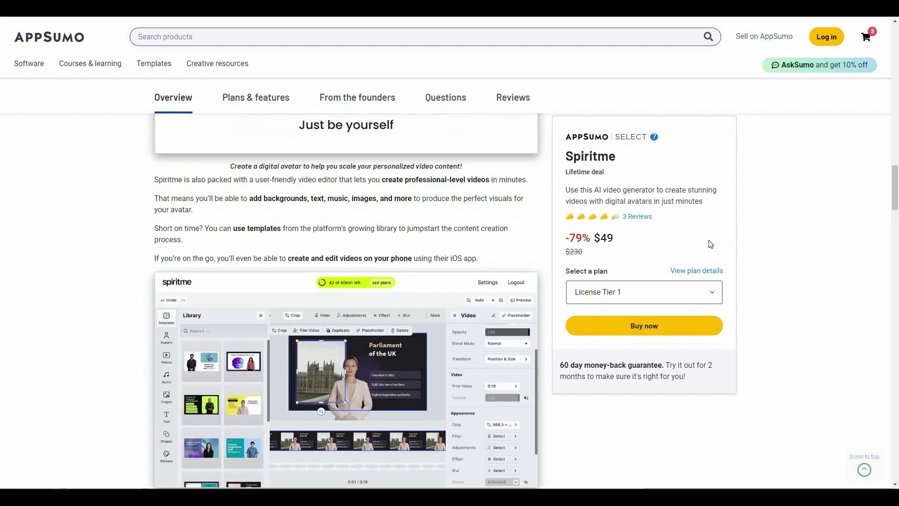
Scroll up the AppSumo page, then scroll through the Spiritme landing page's avatar and export sections
scroll(711, 244, up, 14)
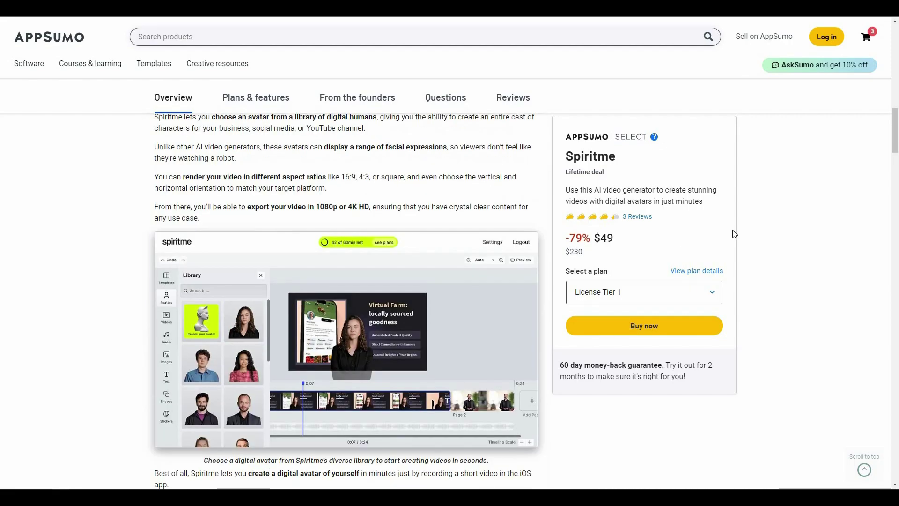
scroll(734, 233, up, 4)
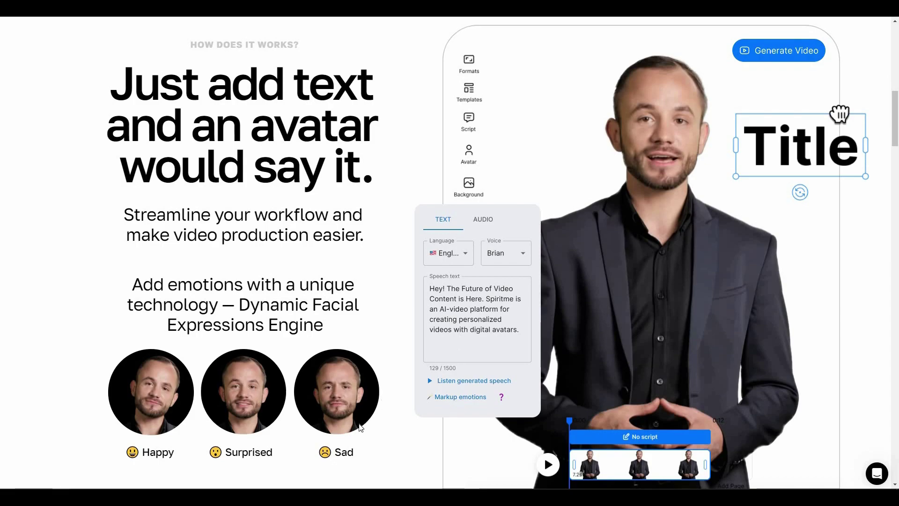
scroll(296, 424, down, 5)
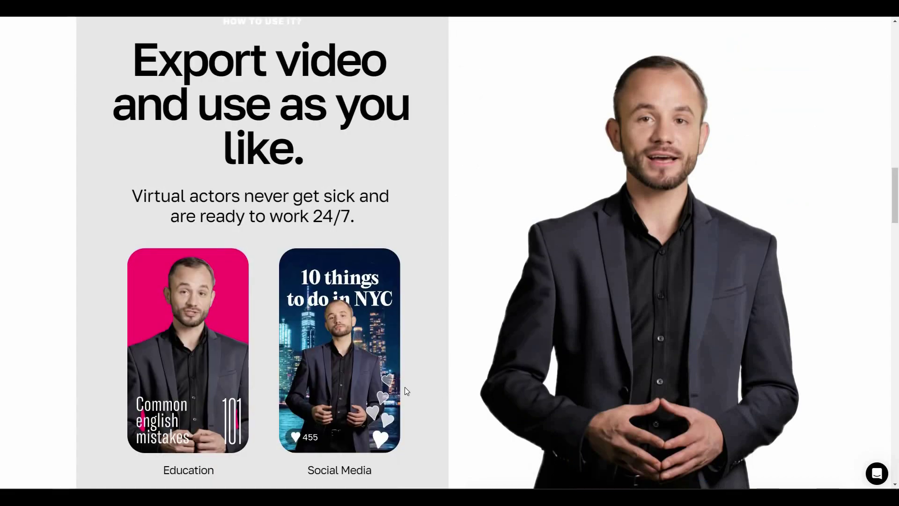
scroll(367, 329, down, 7)
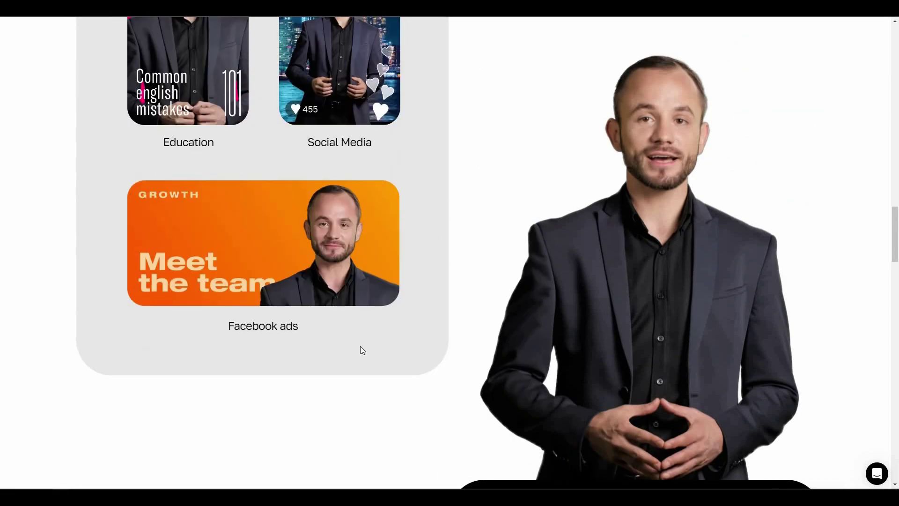
scroll(361, 350, down, 10)
scroll(813, 254, up, 2)
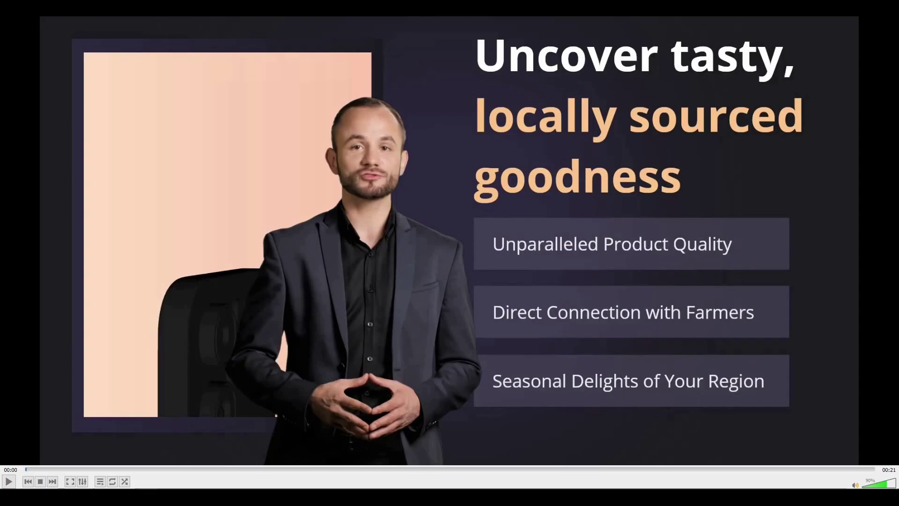
Play the product presentation video in VLC and pause it at about 00:11
click(9, 482)
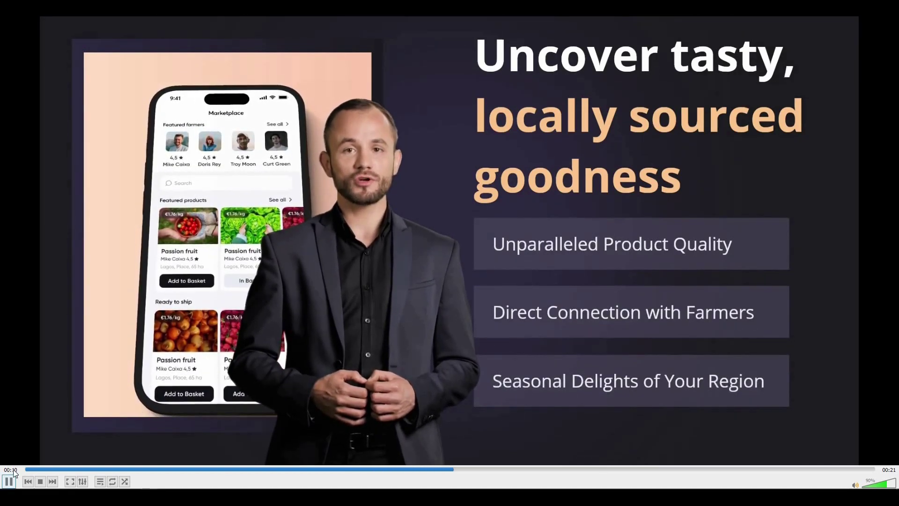
key(space)
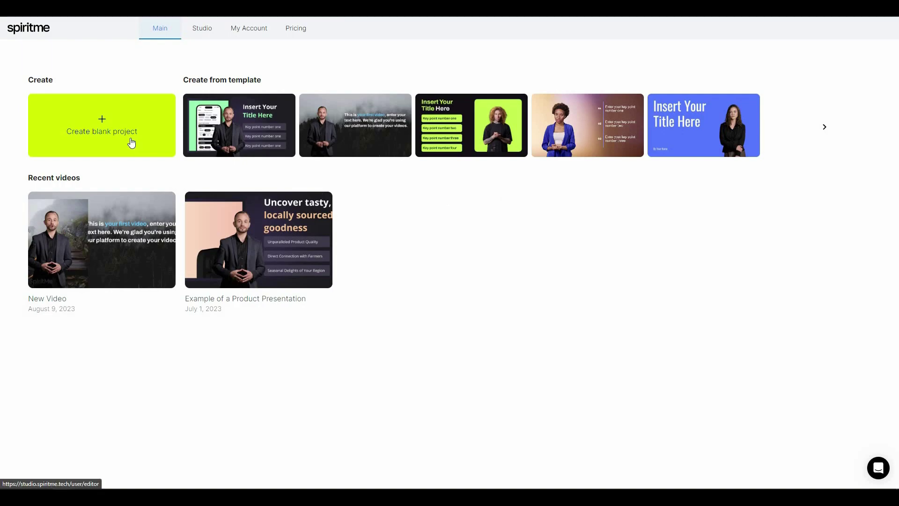
Create a project from the 'Insert Your Title Here' template, select the presenter avatar, and close the Library
click(270, 129)
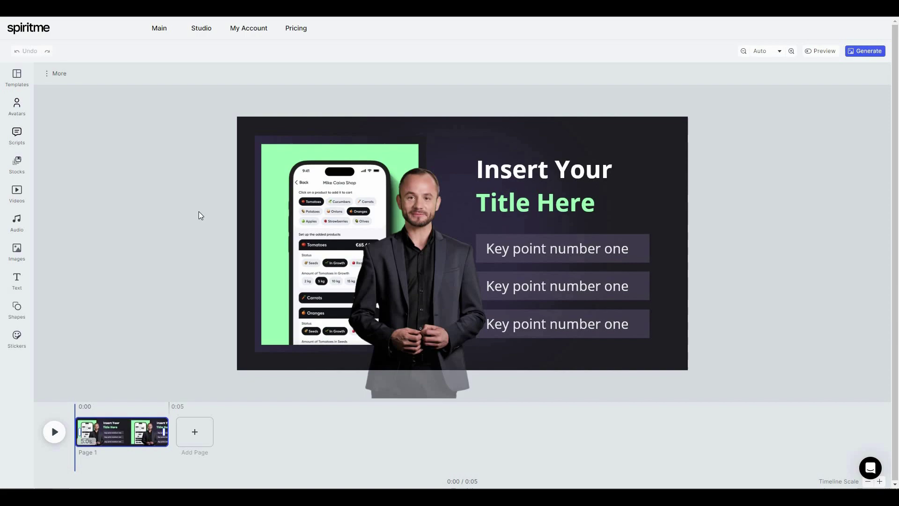
click(19, 86)
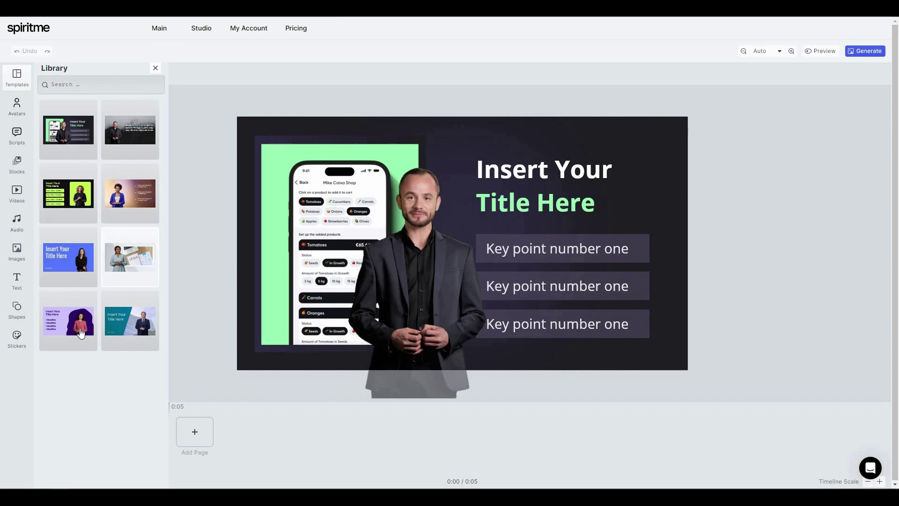
click(375, 229)
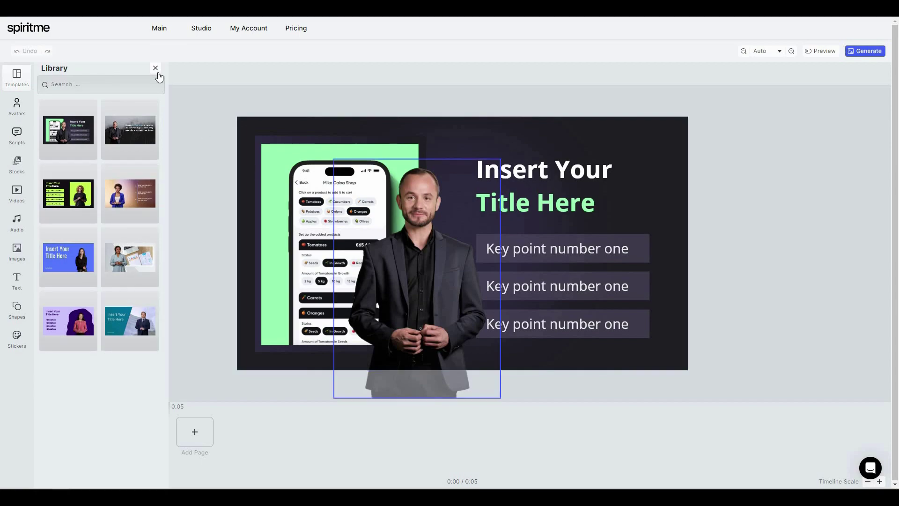
click(155, 69)
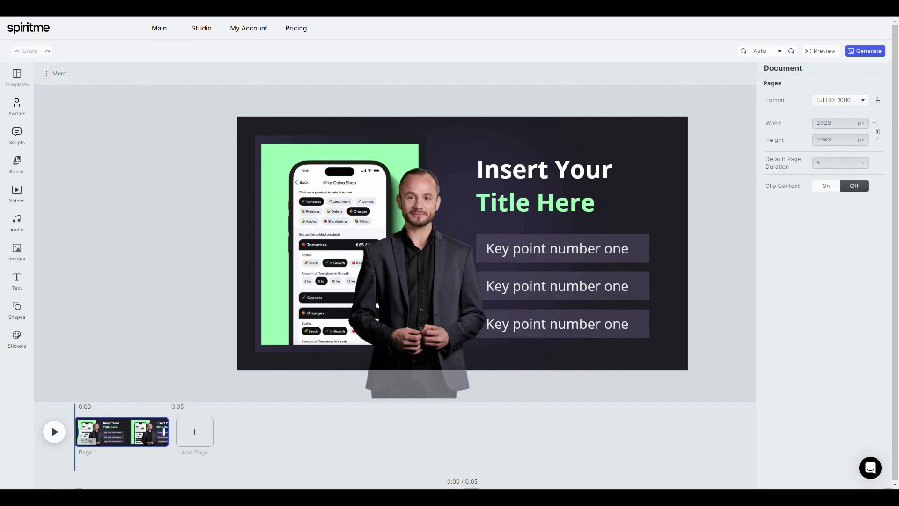
Leave the Format at FullHD 1080p (16:9), 1920×1080, and close the Document settings
click(824, 103)
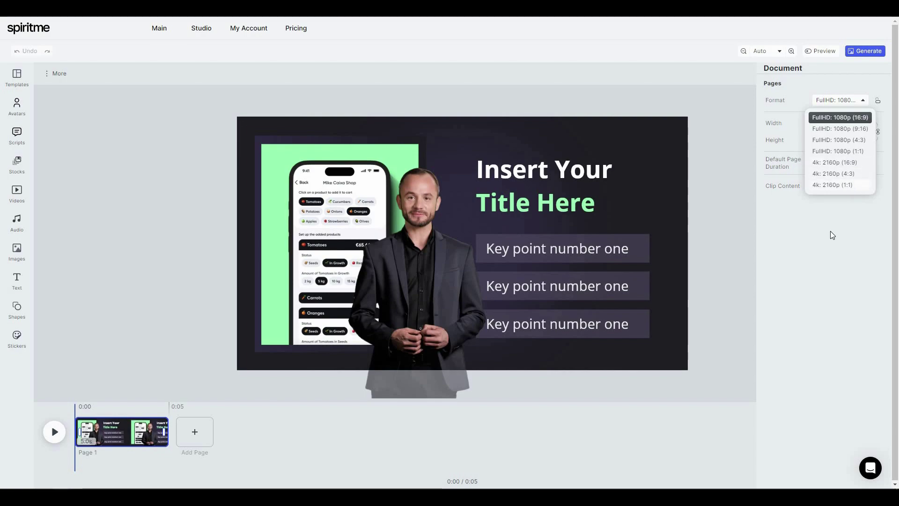
click(841, 128)
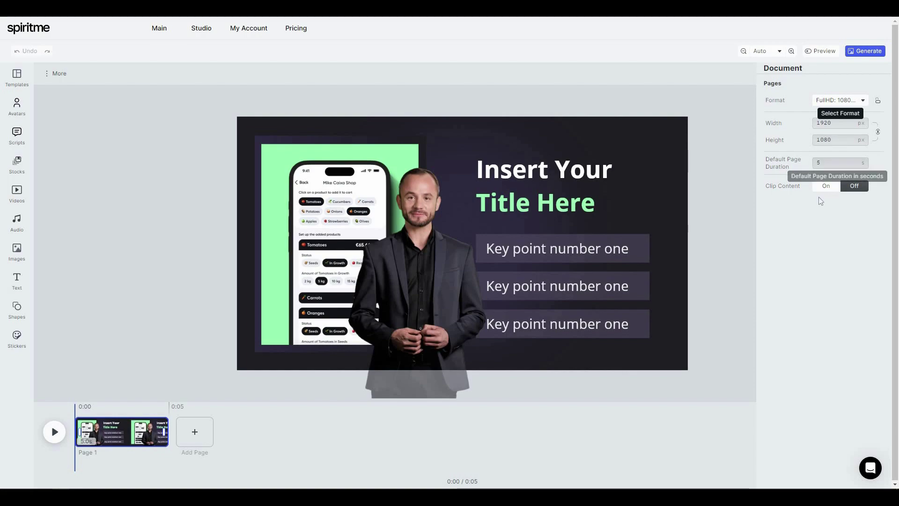
click(664, 87)
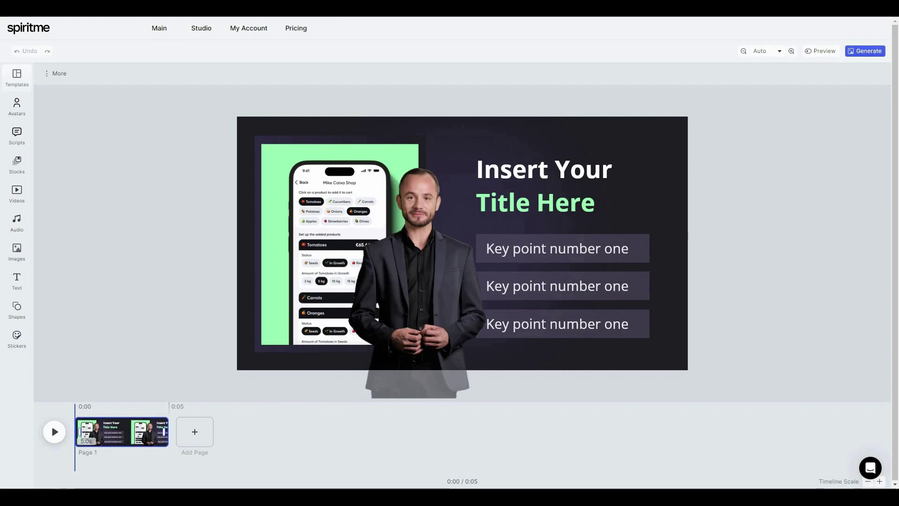
Browse the Avatars and Scripts panels, place the cursor in the empty Speech box, then view Stocks
click(25, 114)
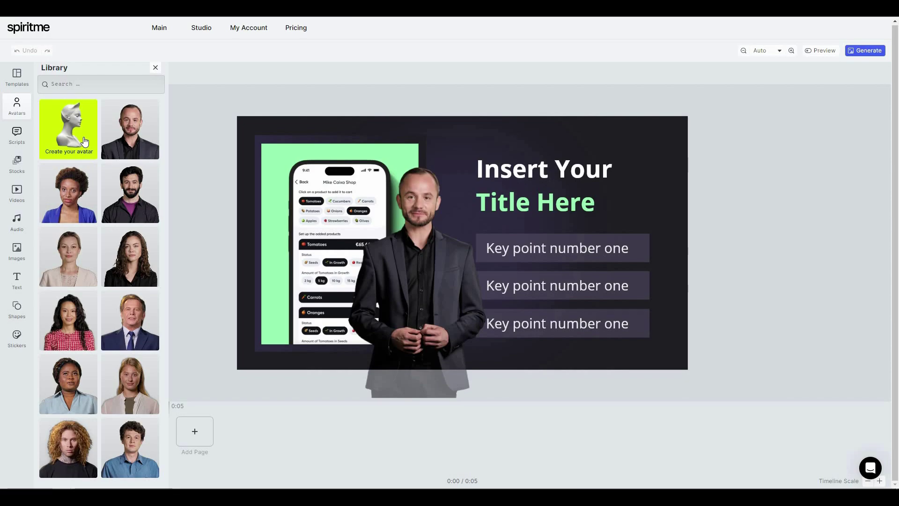
click(14, 138)
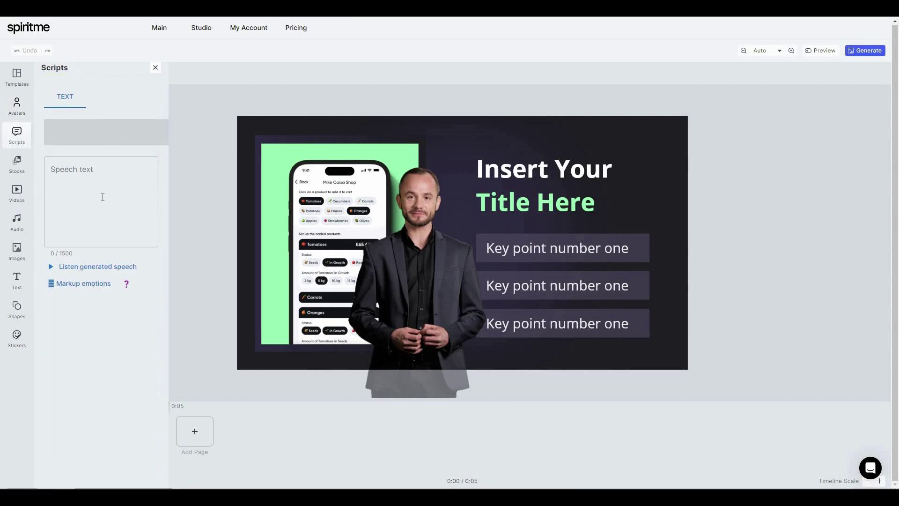
click(103, 197)
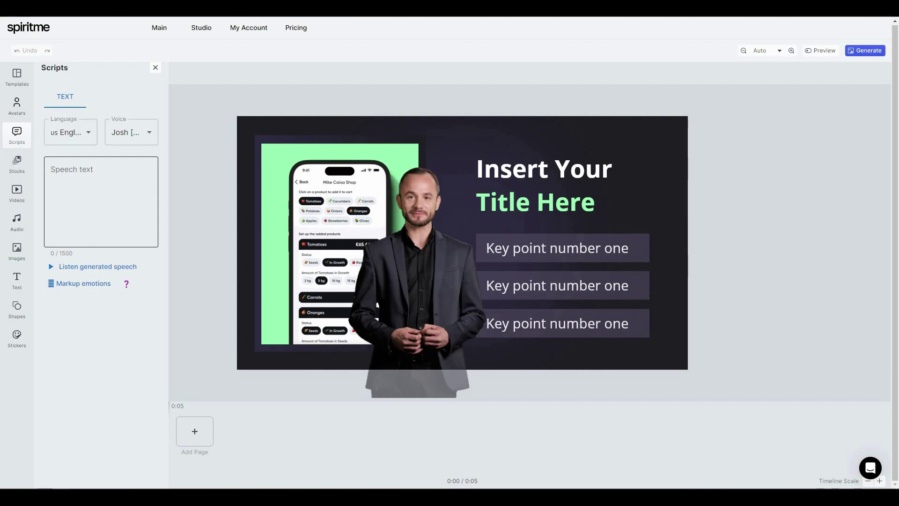
click(17, 164)
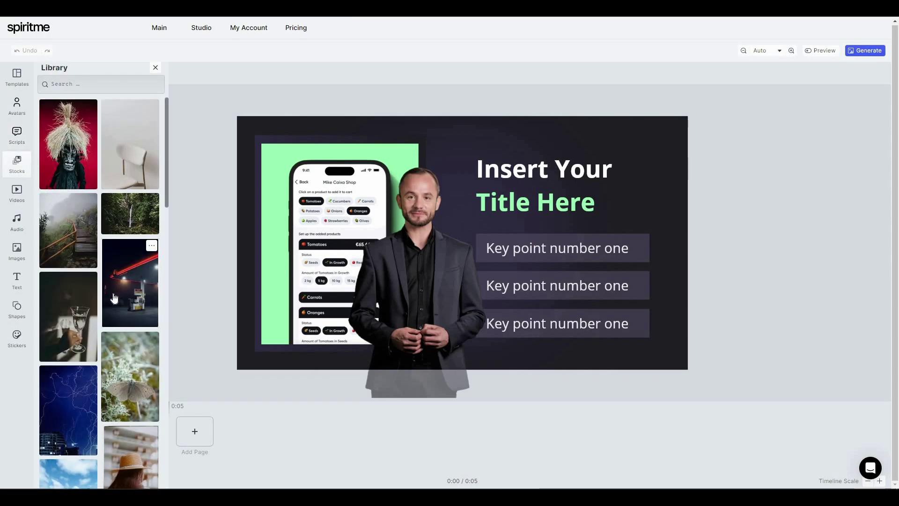
Search the stock photos for 'education', browse the results, then check the empty Videos library
scroll(113, 301, down, 4)
scroll(113, 301, down, 6)
scroll(103, 234, up, 8)
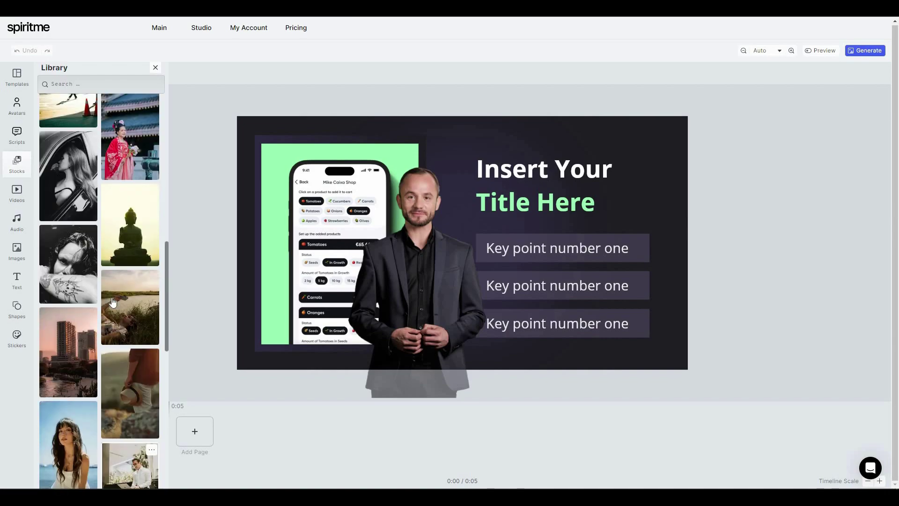
click(91, 84)
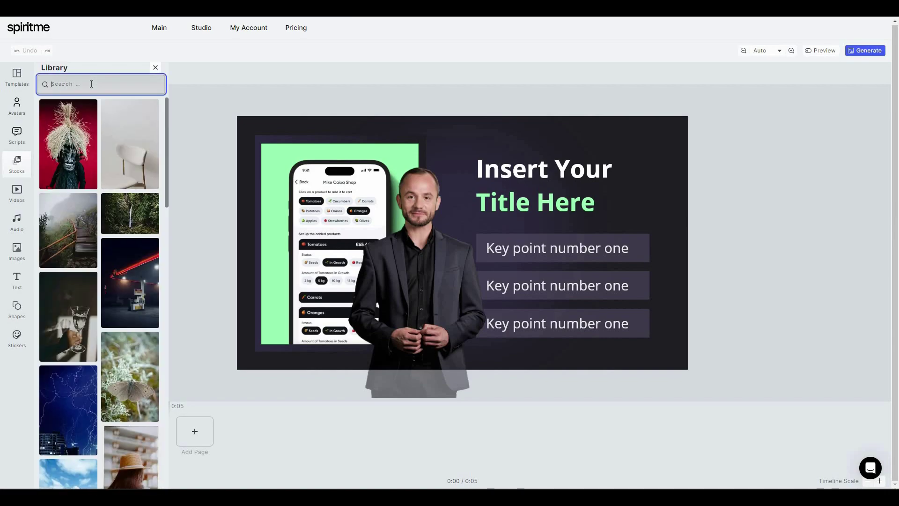
text(education)
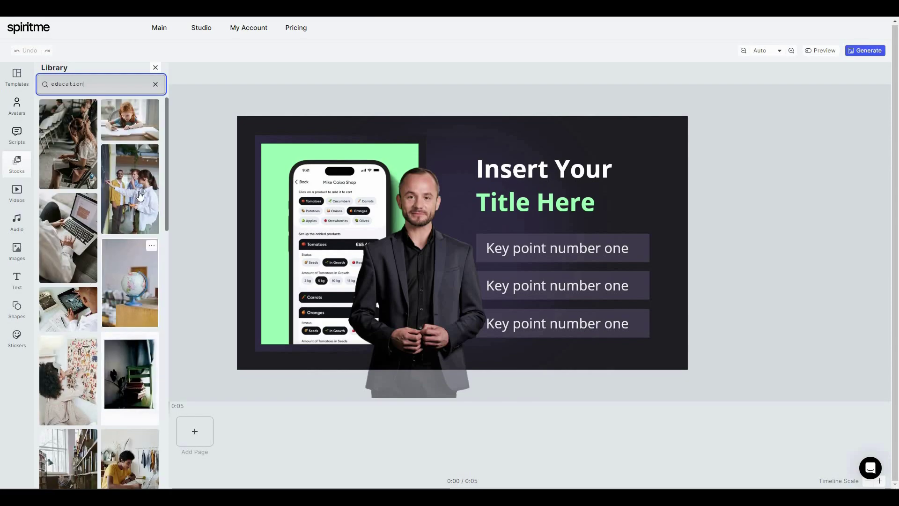
scroll(140, 196, down, 7)
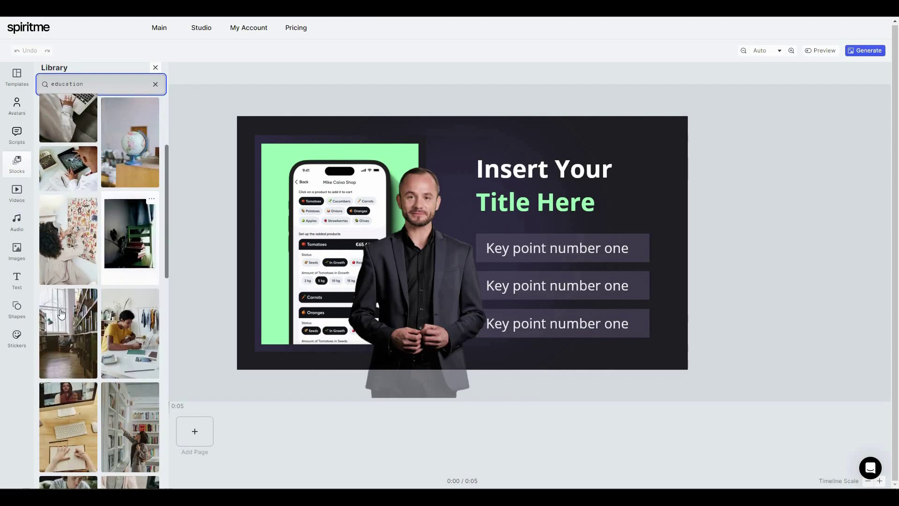
click(18, 193)
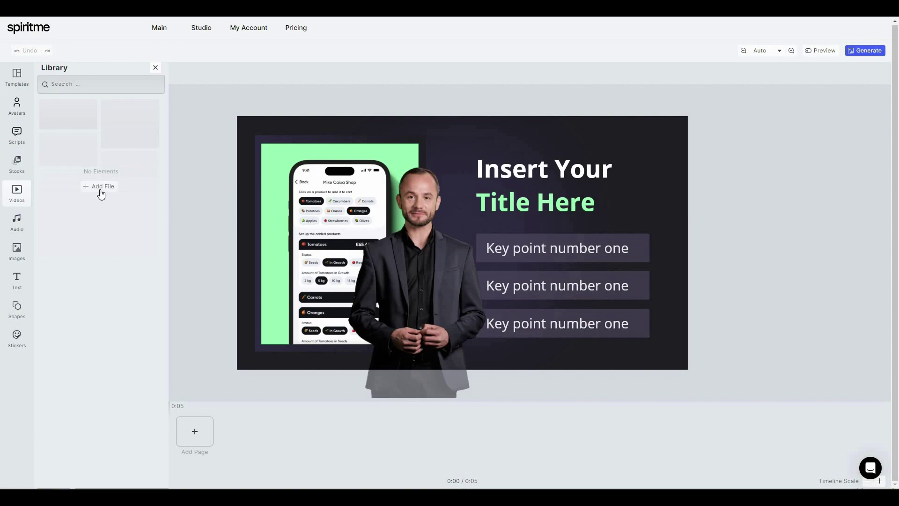
Browse the Audio, Images, Text, Shapes (Basic and Abstract groups) and Stickers libraries
click(14, 225)
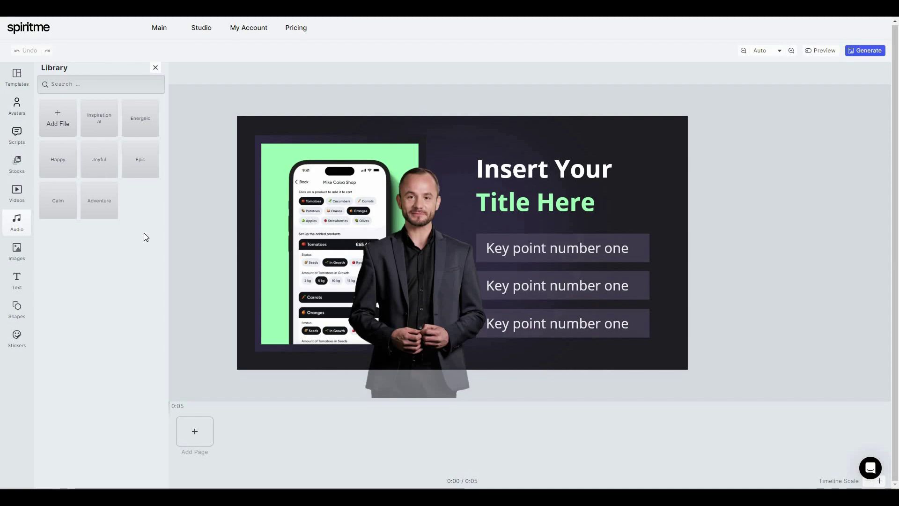
click(30, 261)
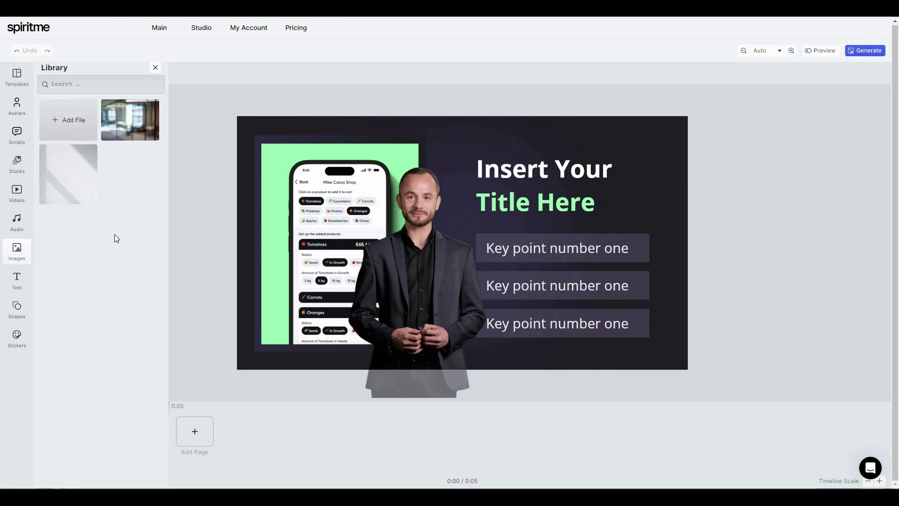
click(18, 283)
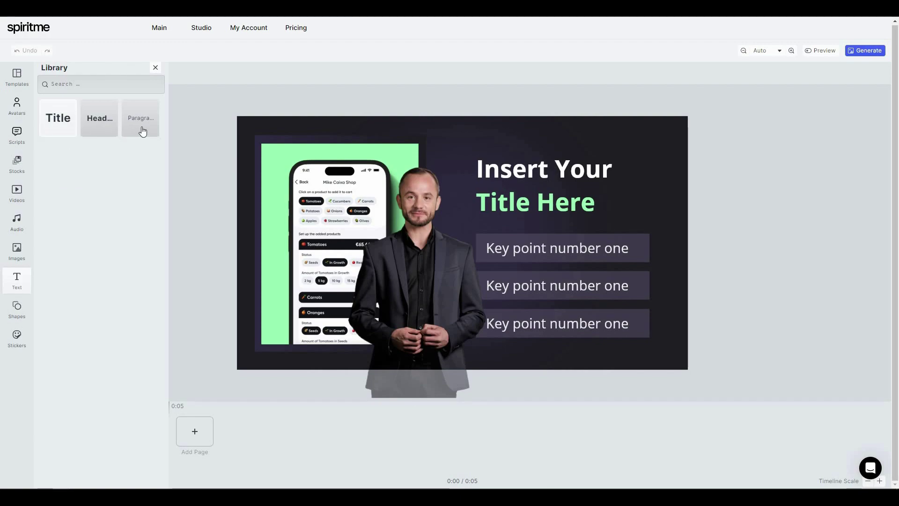
click(19, 309)
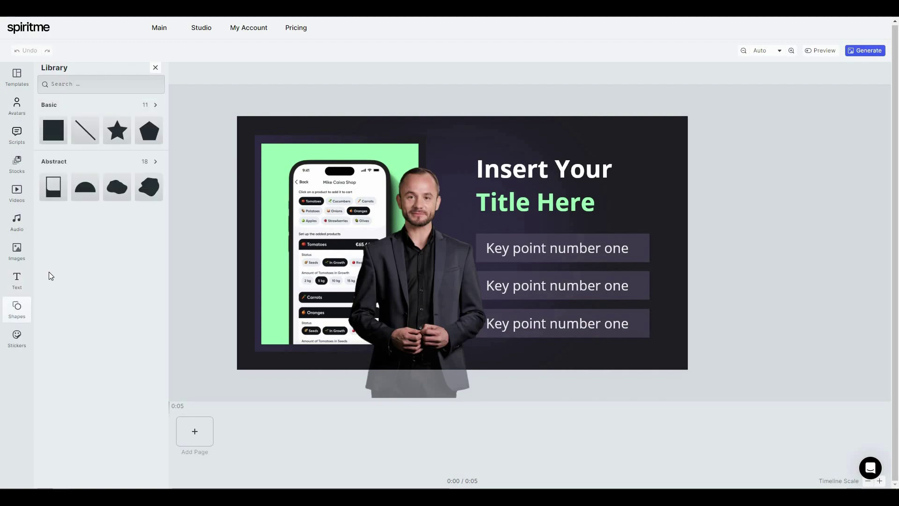
click(155, 106)
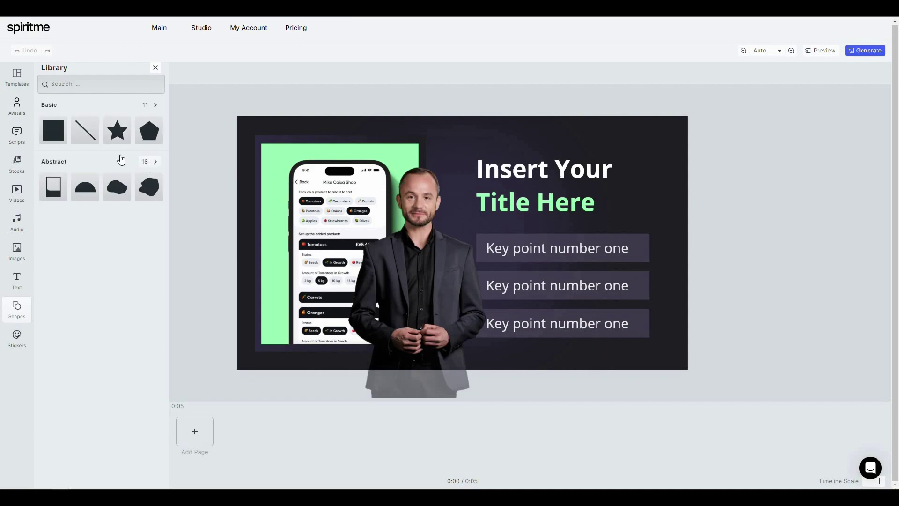
click(146, 163)
click(17, 338)
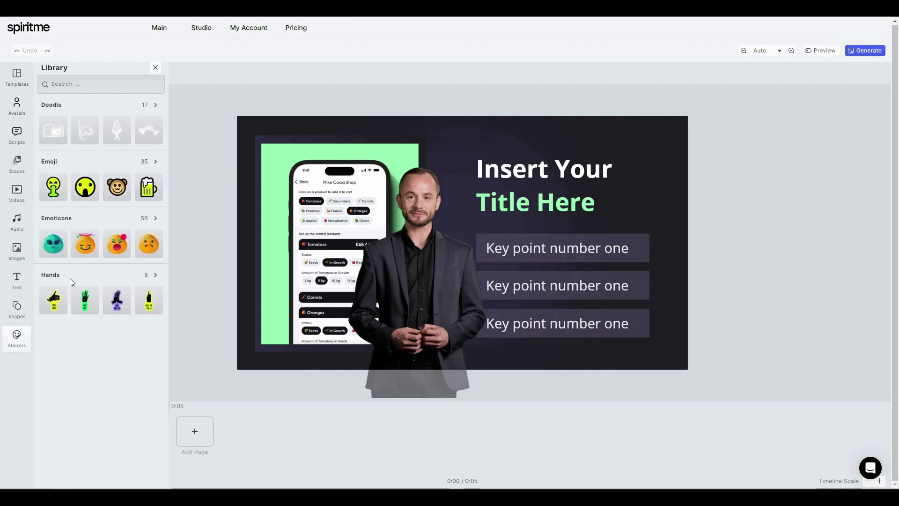
Replace the slide title 'Insert Your Title Here' with 'Hello there', leaving the key points unchanged
click(542, 247)
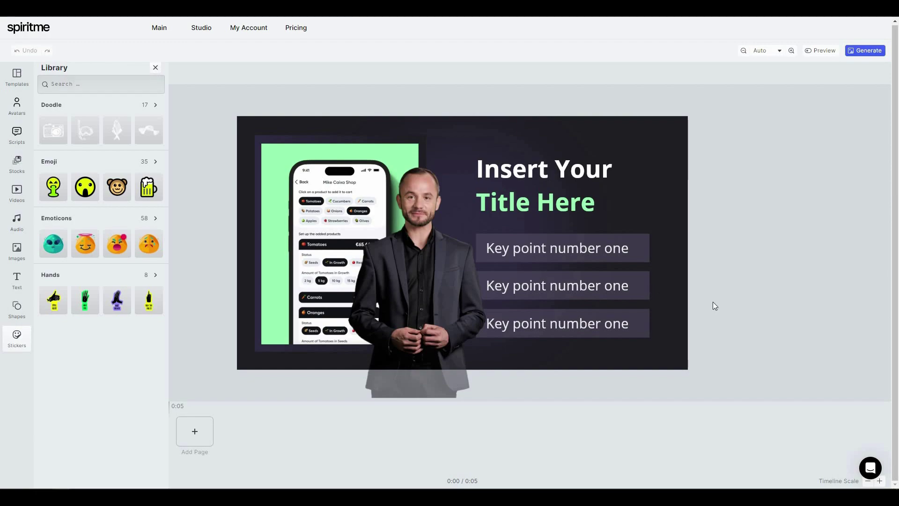
click(730, 306)
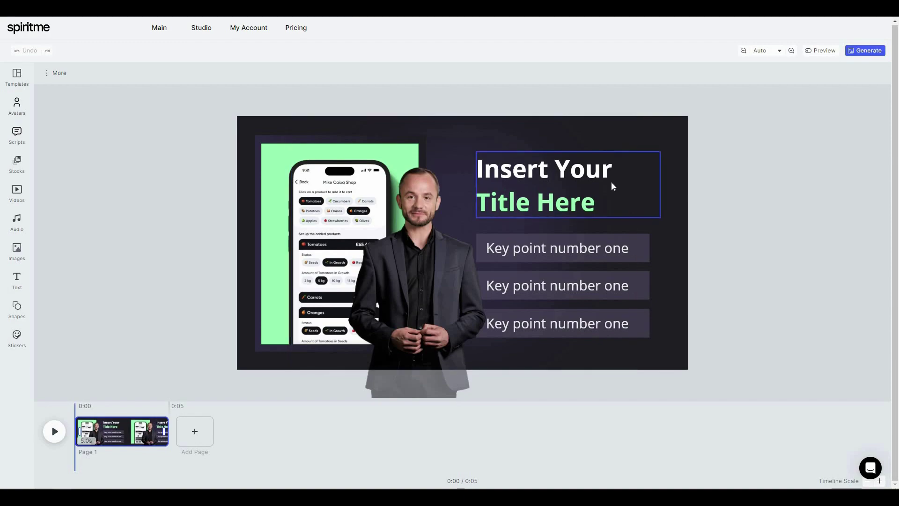
double_click(526, 172)
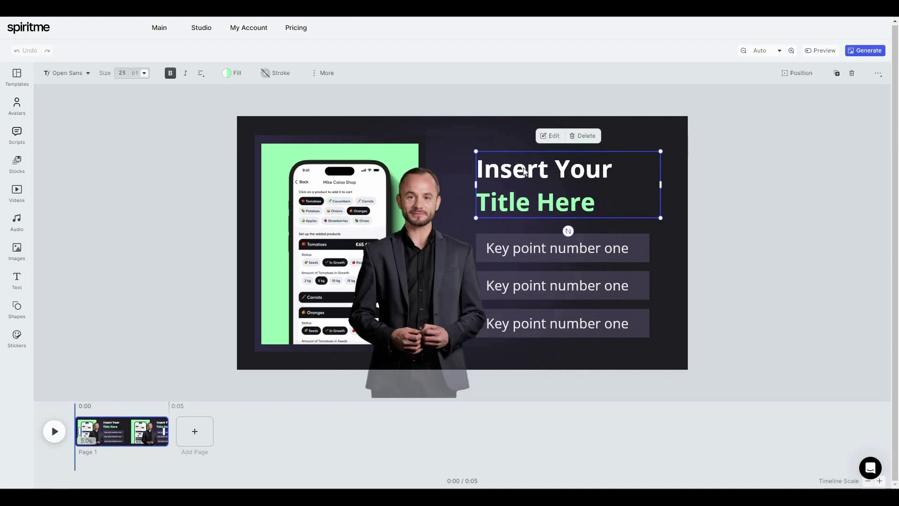
key(ctrl+a)
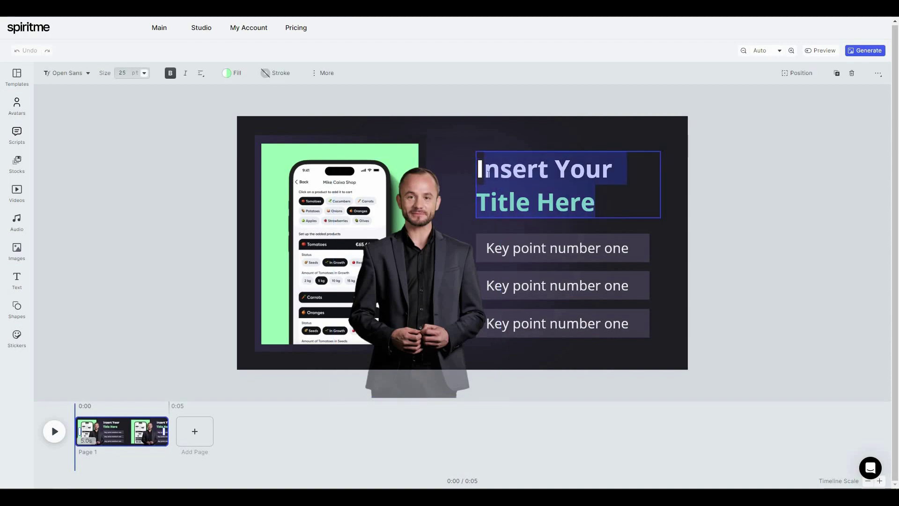
text(Hello there)
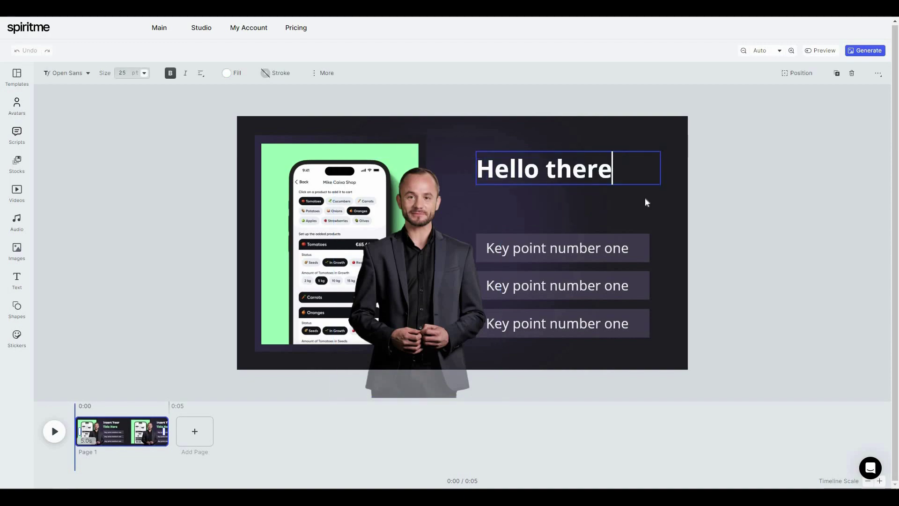
click(535, 249)
Shrink the presenter avatar slightly by its corner and open its Scripts settings (US English, voice Josh)
click(557, 285)
click(412, 246)
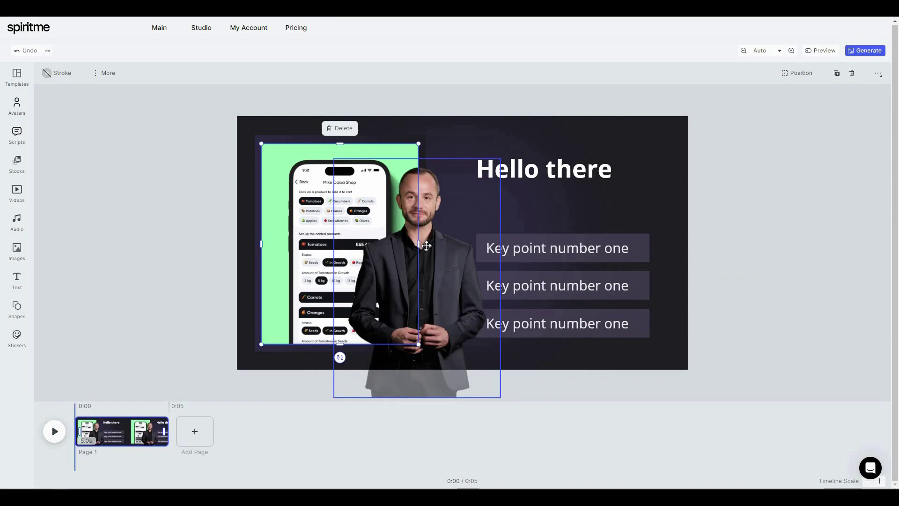
click(426, 245)
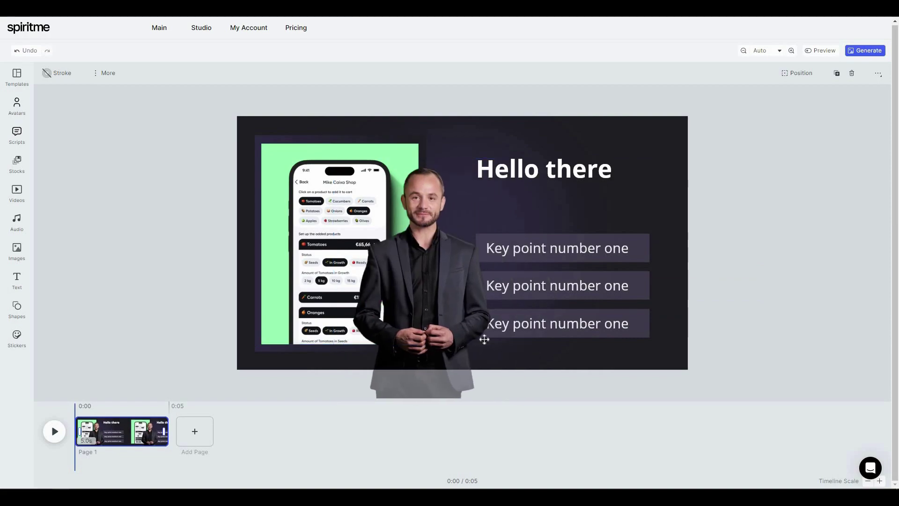
click(504, 395)
drag(493, 378, 501, 394)
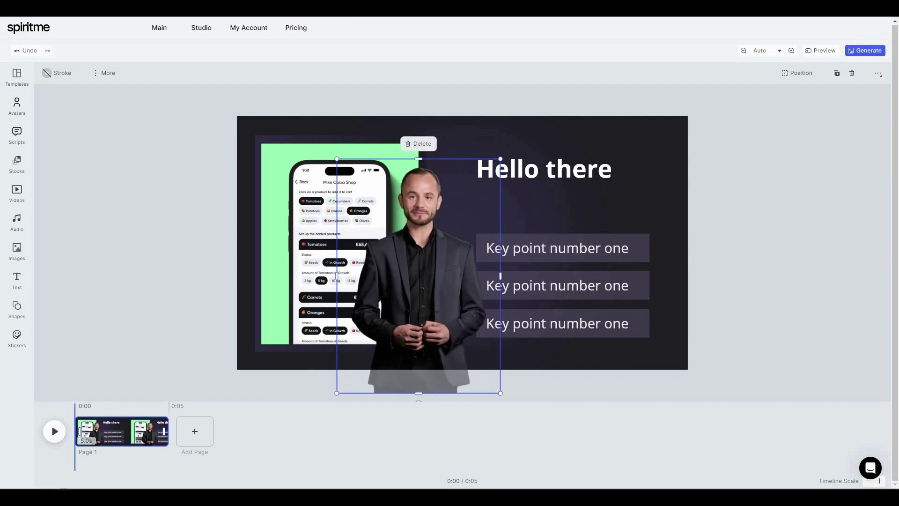
click(20, 143)
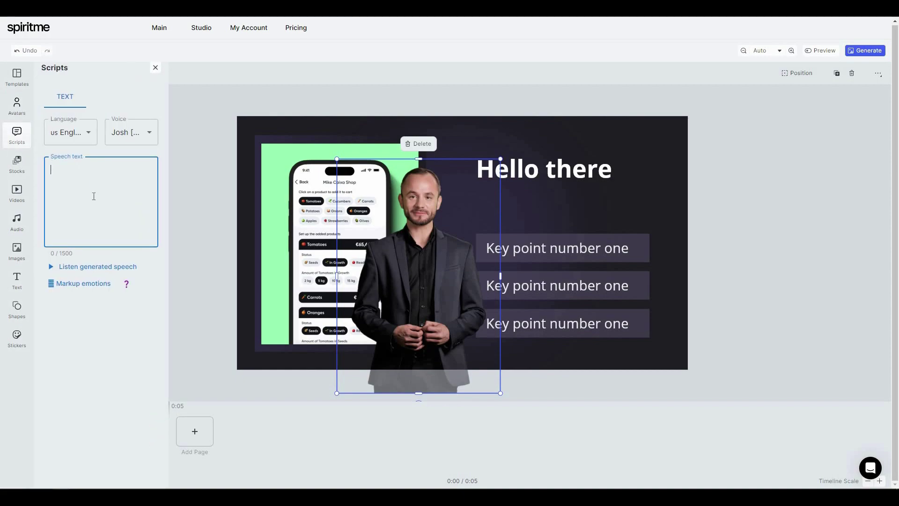
Paste 'hello guys how is it going' as the avatar's speech text and preview the generated voice
text(hello guys how is it going)
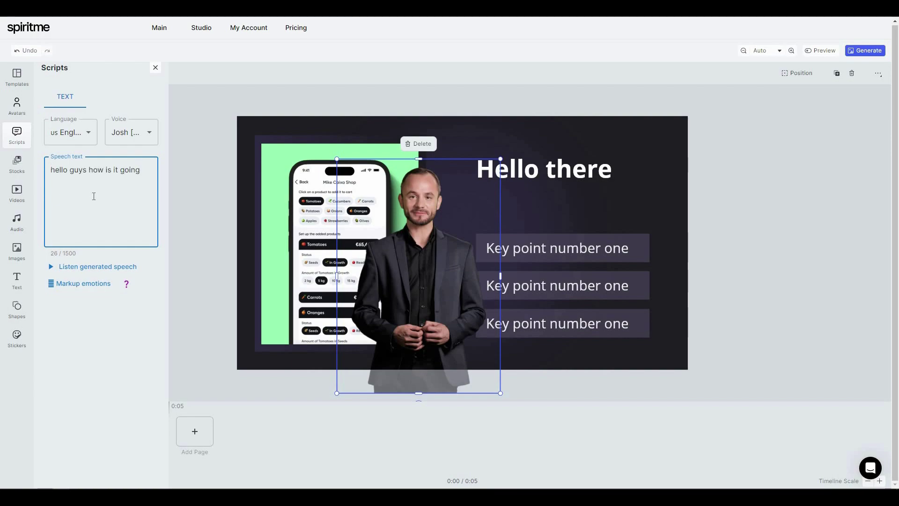
click(97, 267)
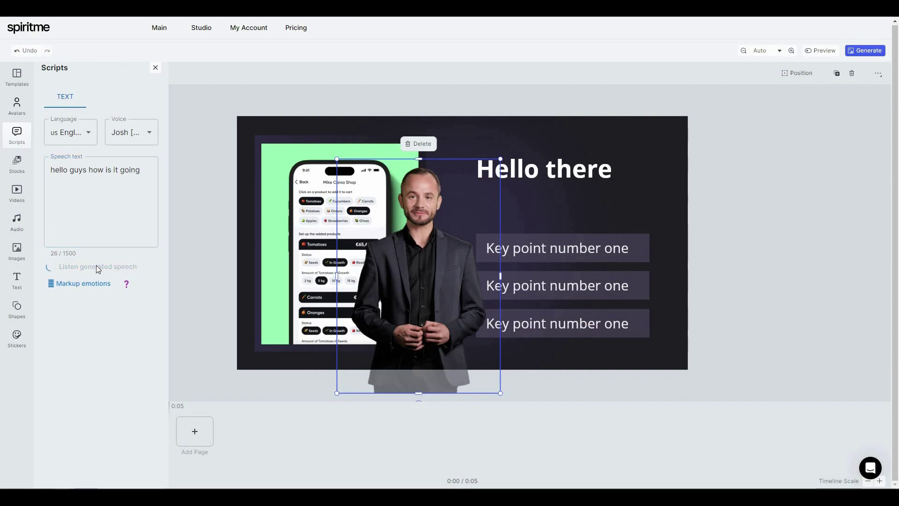
click(137, 217)
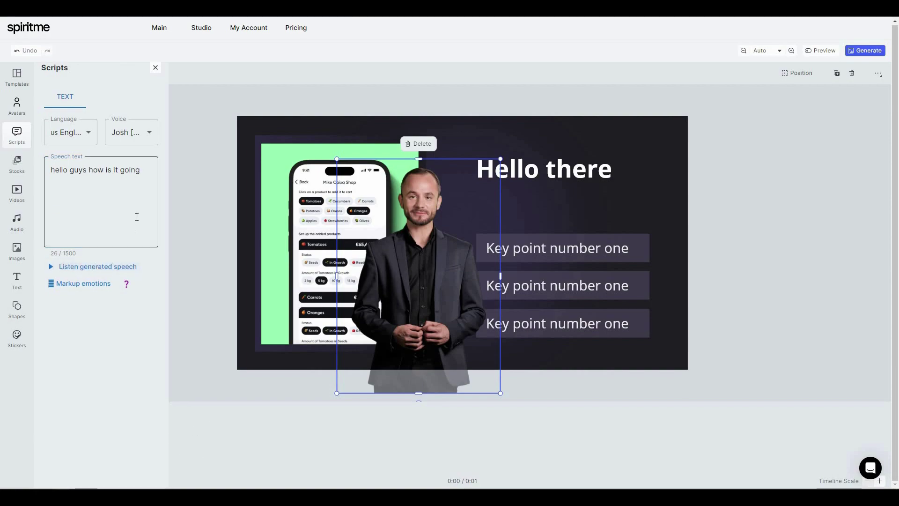
Browse the speech language list and leave it set to US English
click(88, 135)
scroll(130, 357, down, 2)
scroll(129, 357, down, 20)
scroll(129, 364, down, 20)
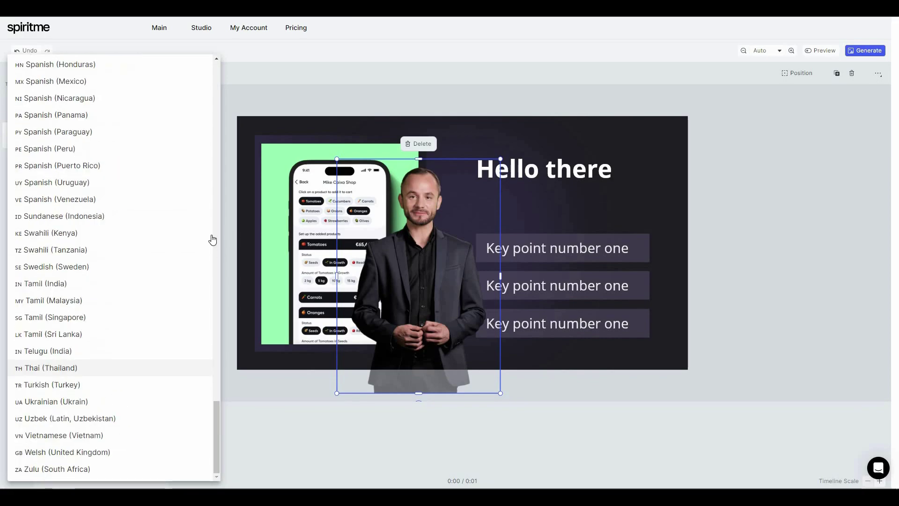
key(Escape)
Change the speaking voice from Josh to Brian and generate a speech preview
click(129, 133)
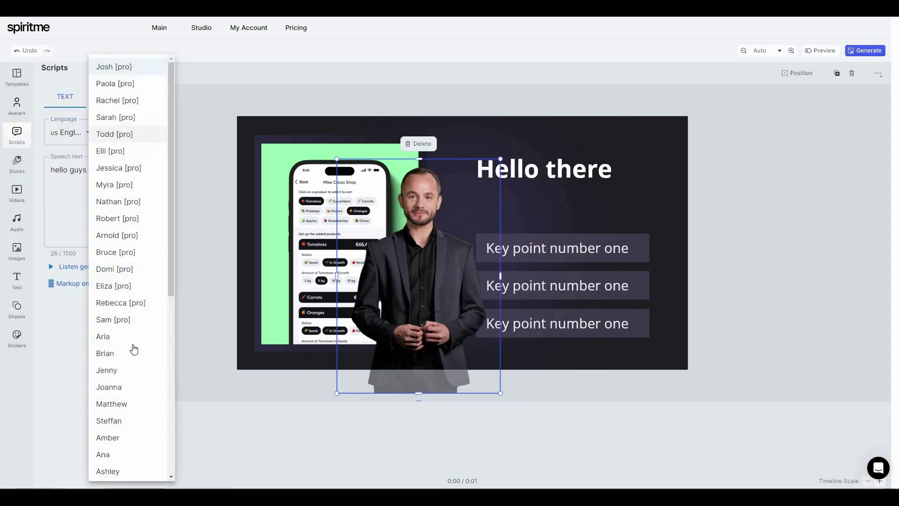
scroll(127, 338, down, 1)
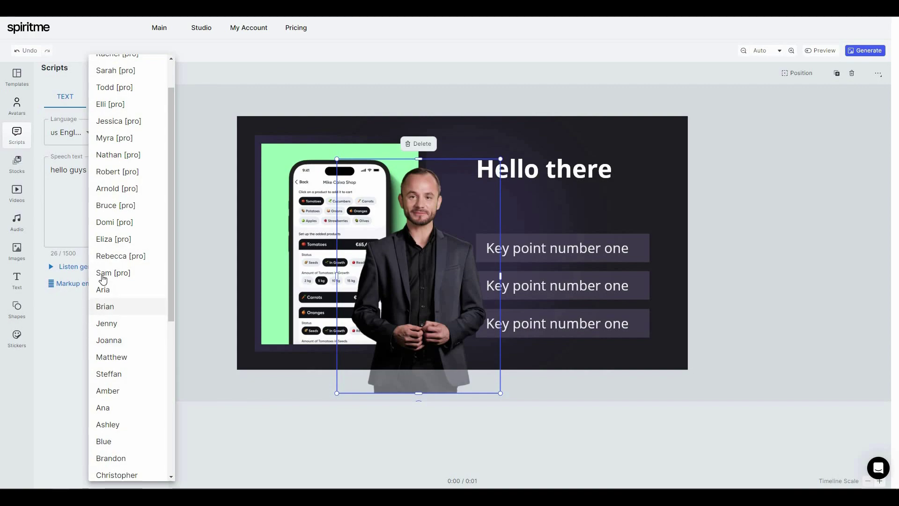
click(105, 306)
click(123, 270)
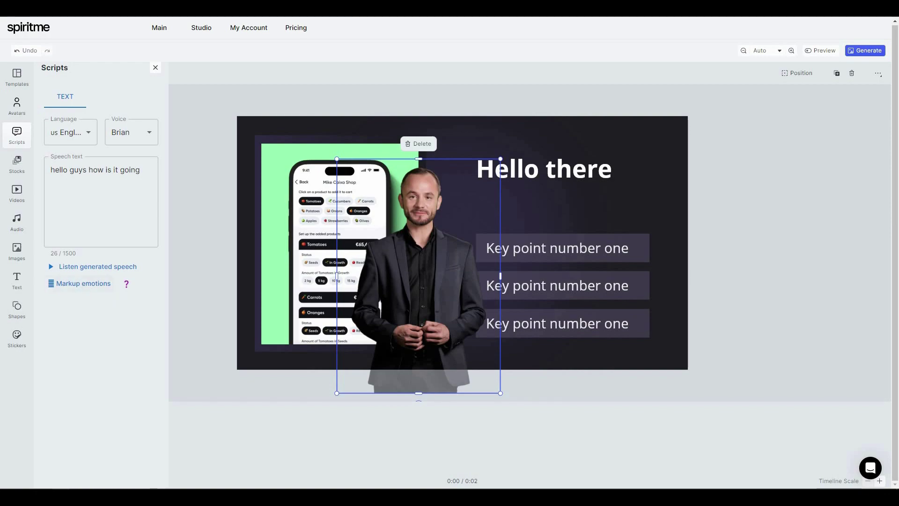
Try emotion markup on the script line, inspect the 'smile' tag, then remove it
click(95, 287)
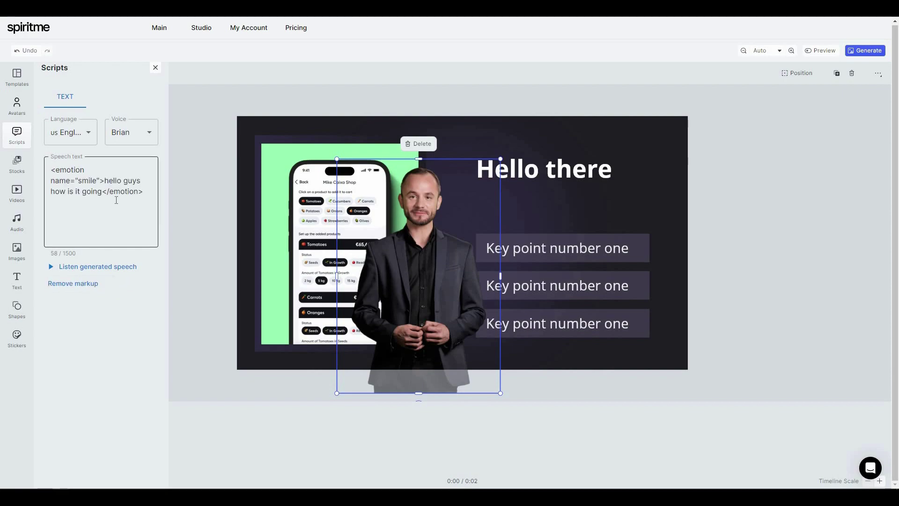
double_click(84, 183)
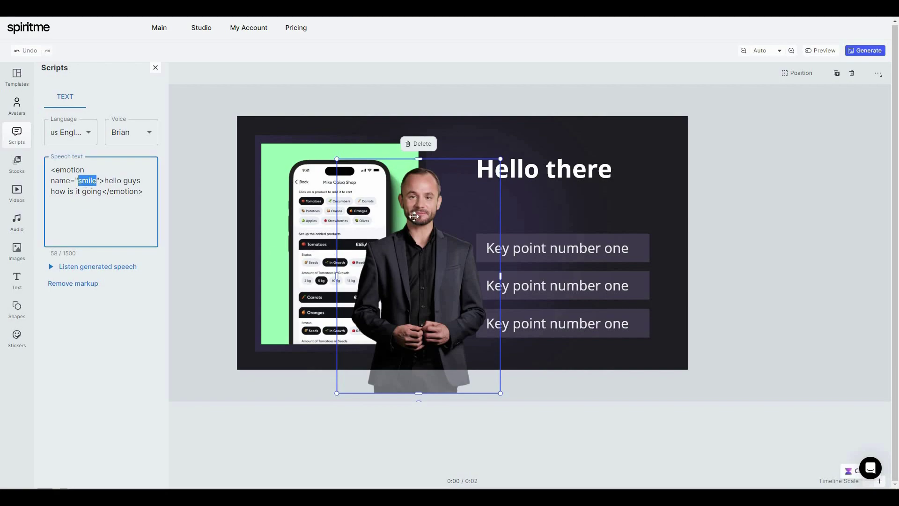
drag(103, 192, 104, 181)
click(104, 183)
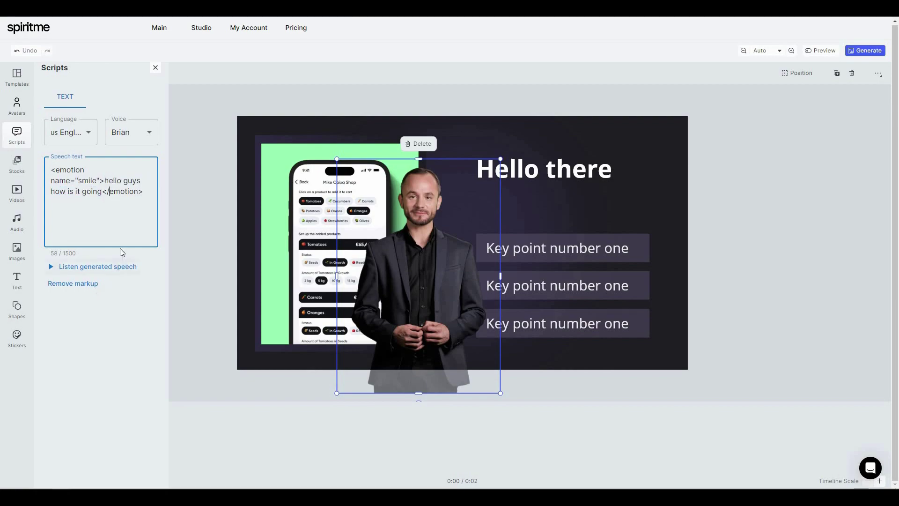
click(85, 284)
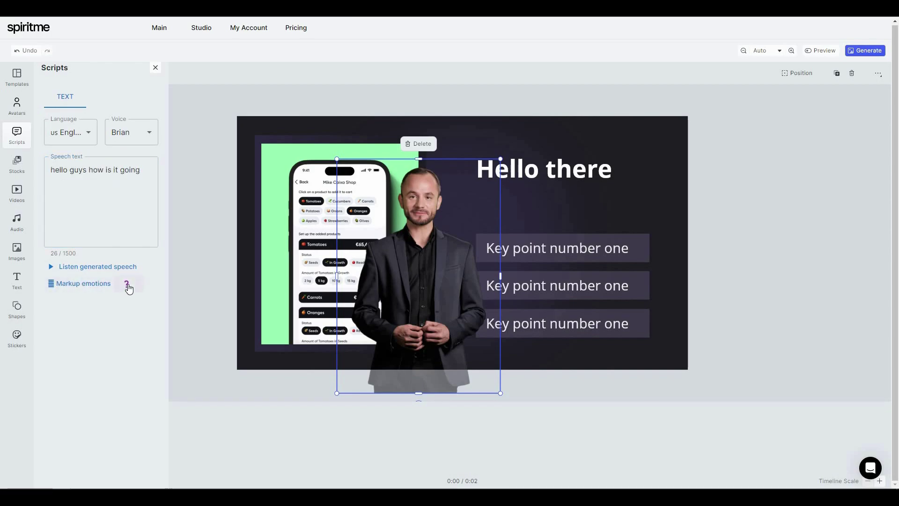
Copy 'sadness' from the emotions help and replace 'smile' with it in a new emotion tag
click(128, 285)
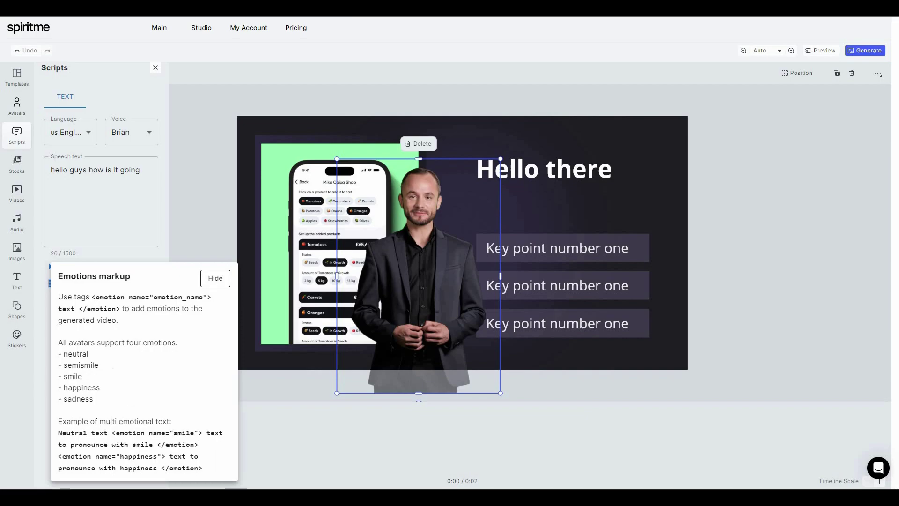
double_click(78, 399)
key(ctrl+c)
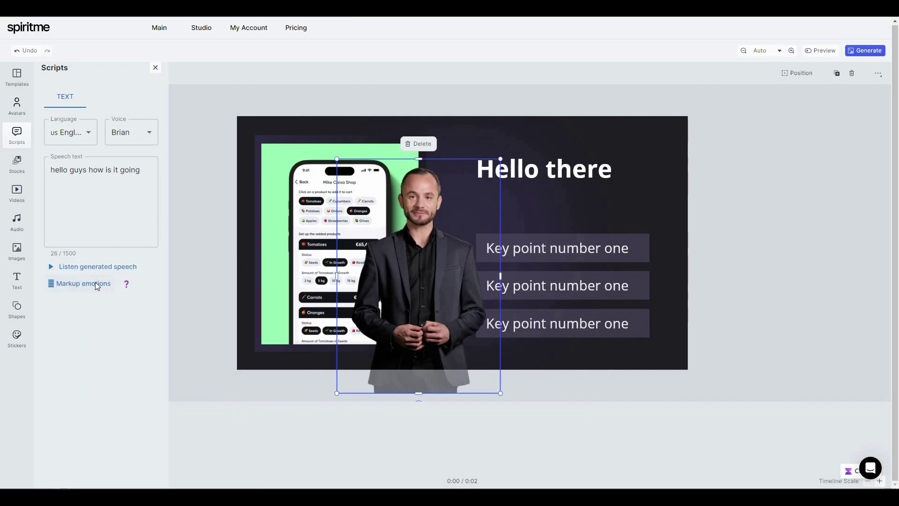
click(94, 282)
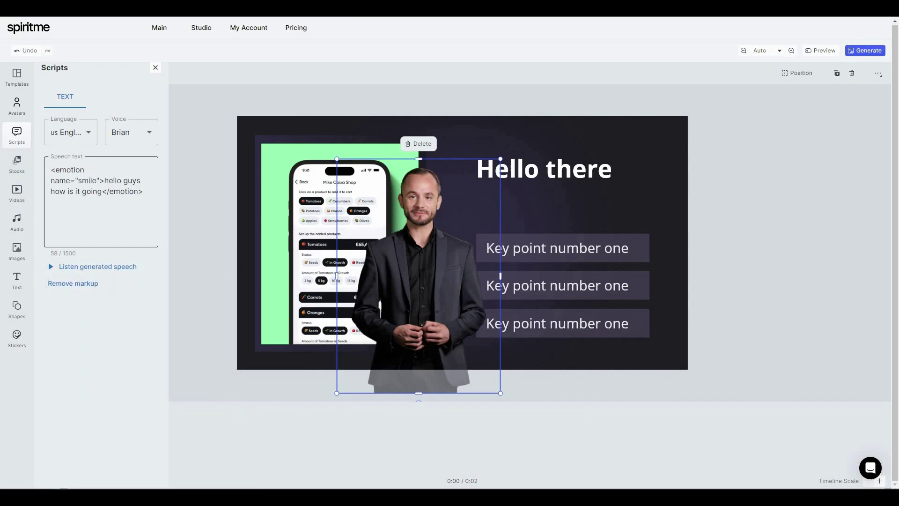
double_click(88, 180)
key(ctrl+v)
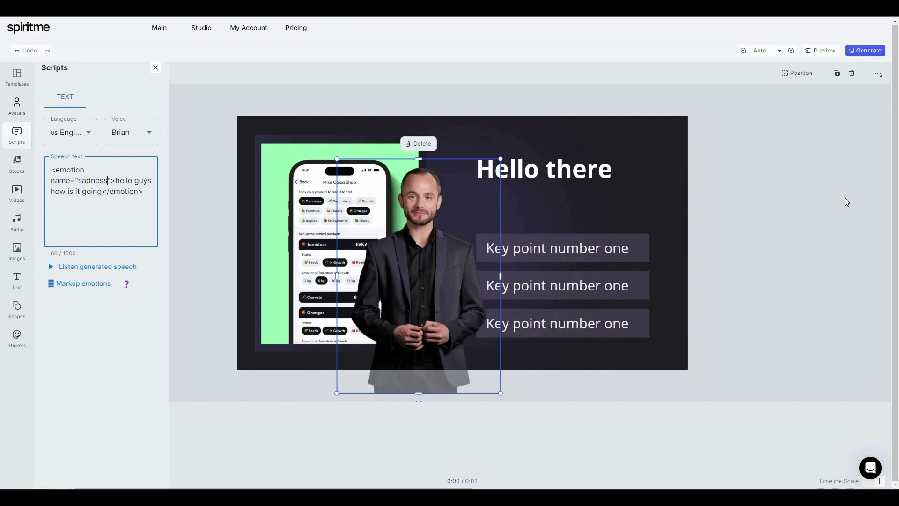
Generate the 'Hello there' avatar video and go to the main screen
click(873, 52)
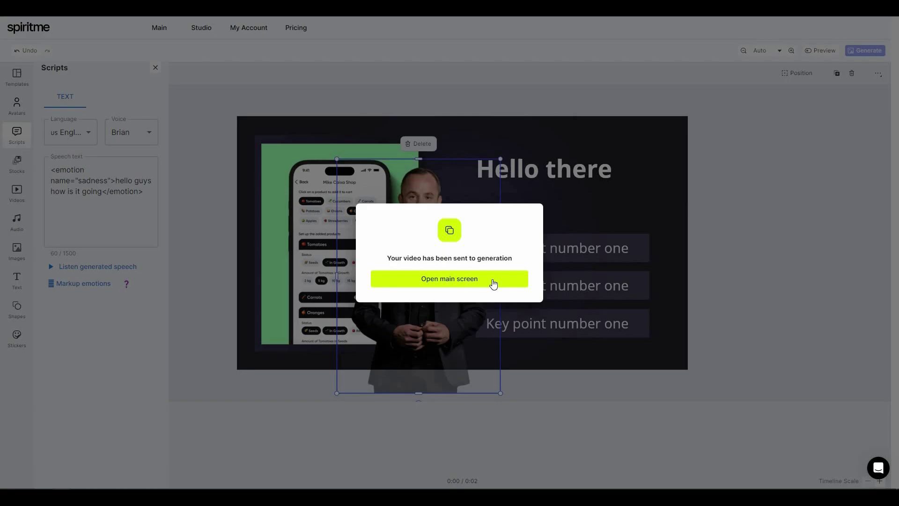
click(493, 284)
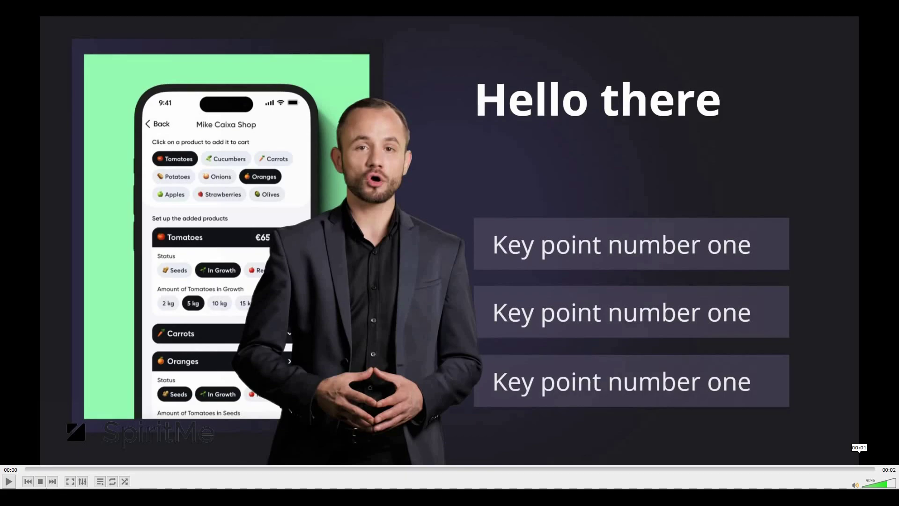
Play the generated 'Hello there' video, pause it, then play it again
click(8, 482)
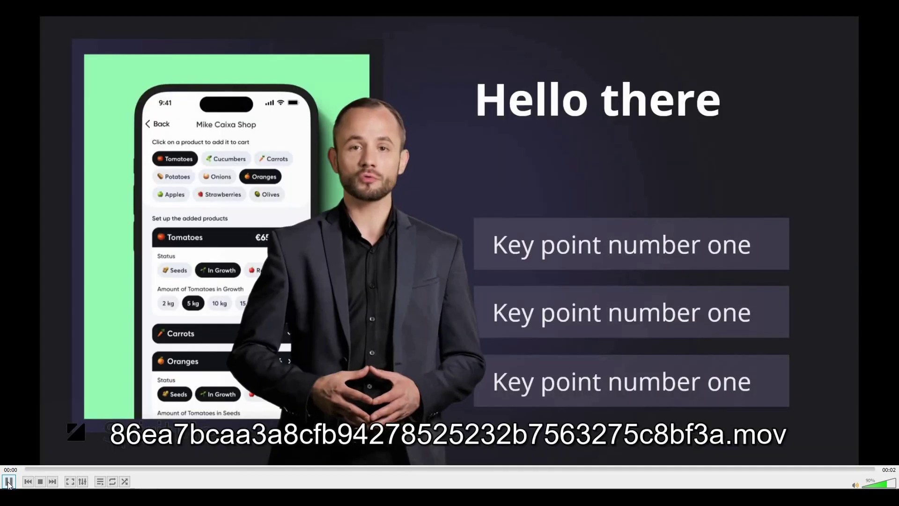
key(space)
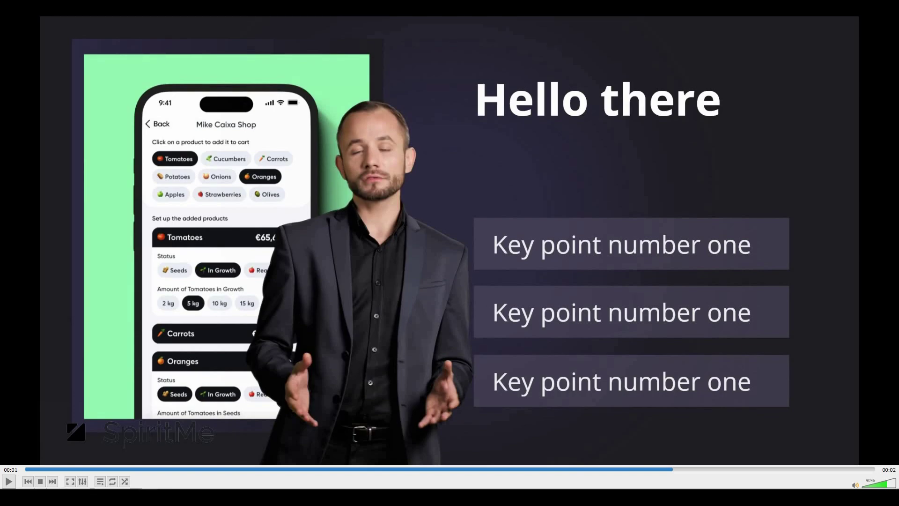
click(8, 482)
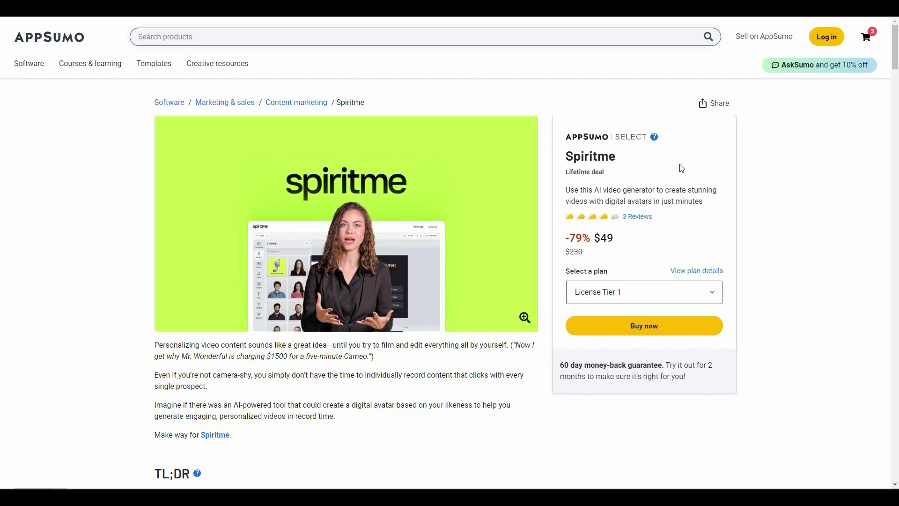
scroll(466, 246, down, 10)
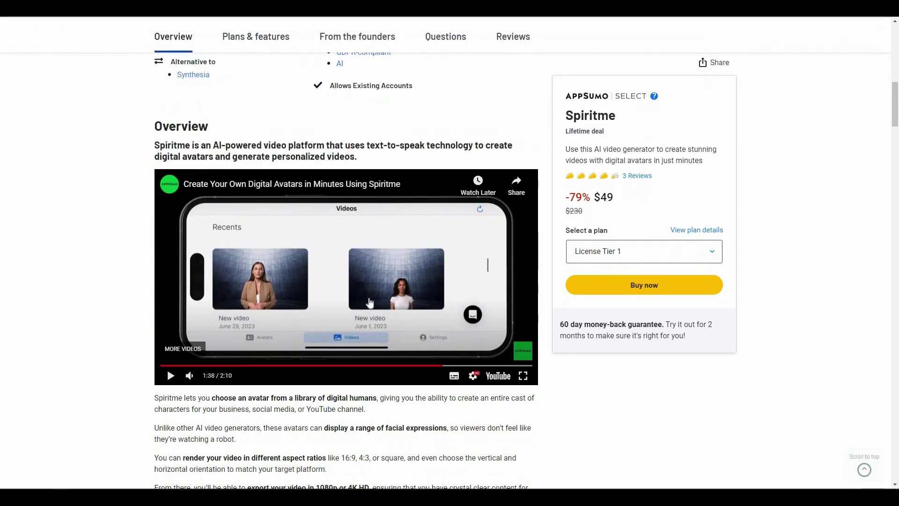
scroll(369, 302, down, 20)
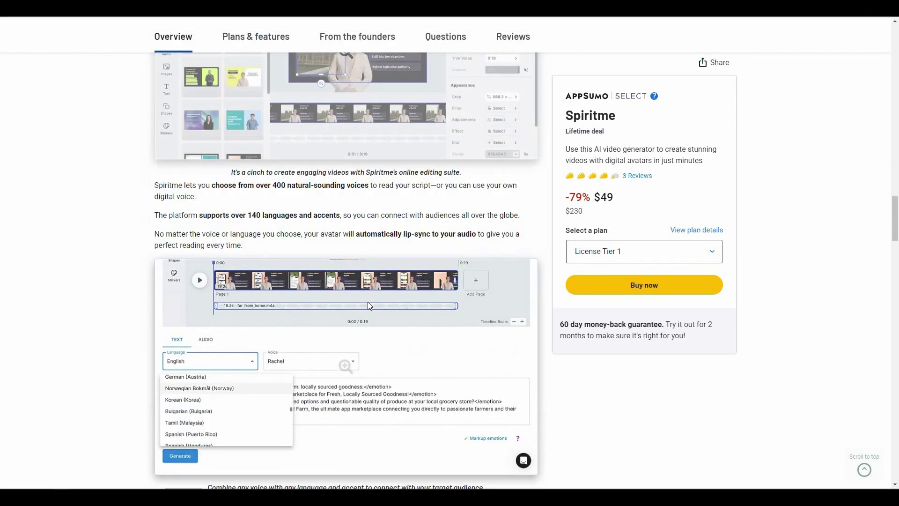
scroll(370, 304, down, 13)
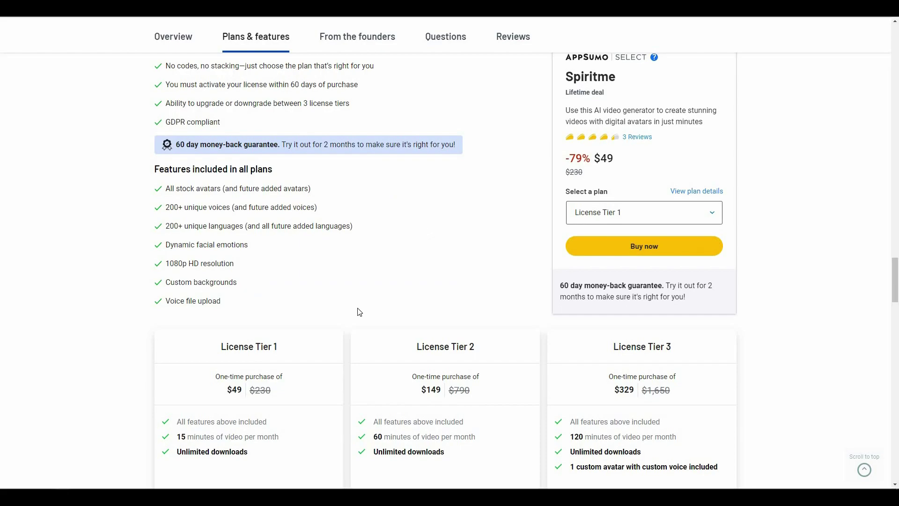
scroll(765, 334, down, 2)
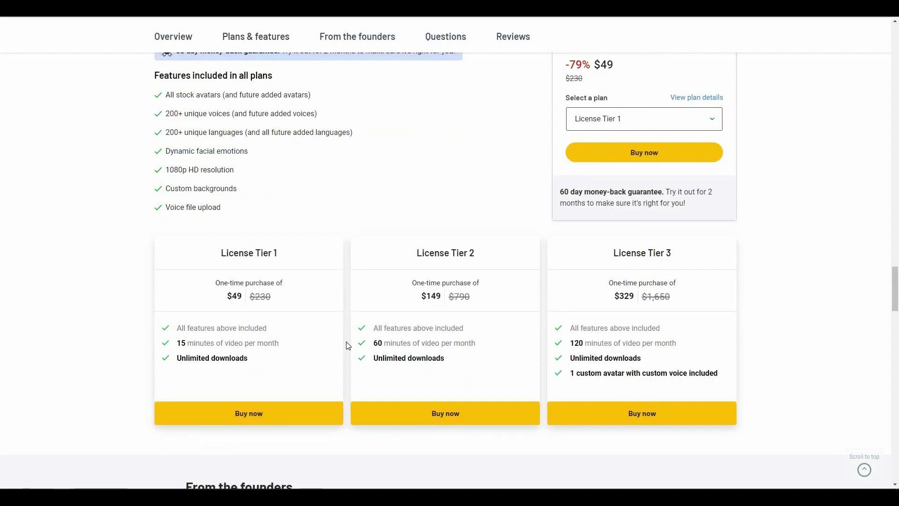
scroll(484, 315, up, 15)
scroll(583, 290, up, 10)
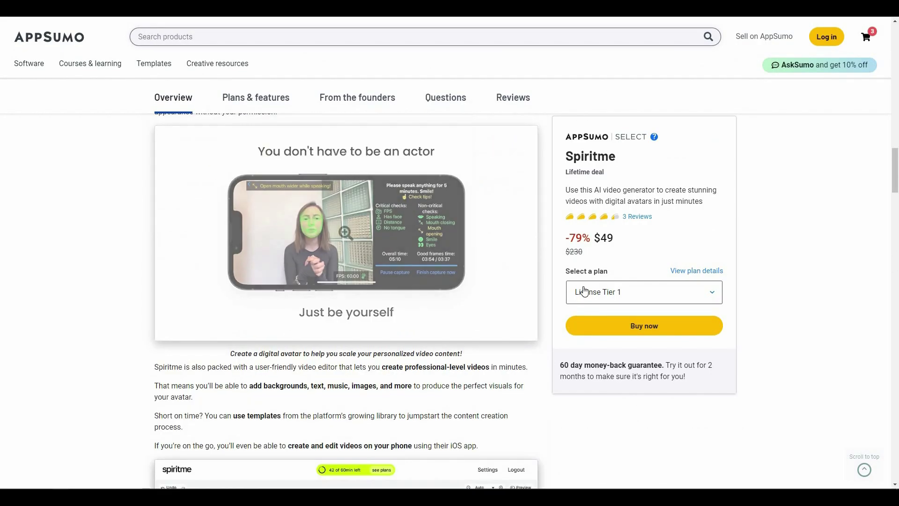
scroll(797, 195, up, 7)
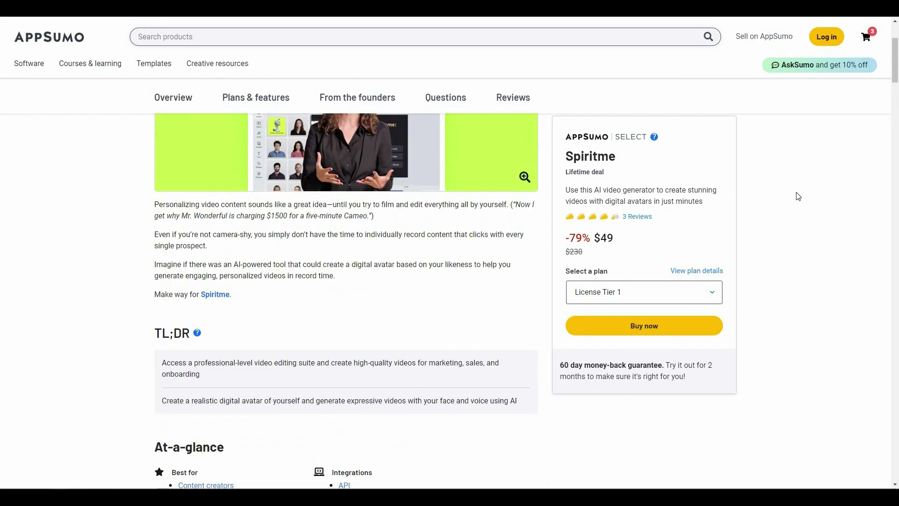